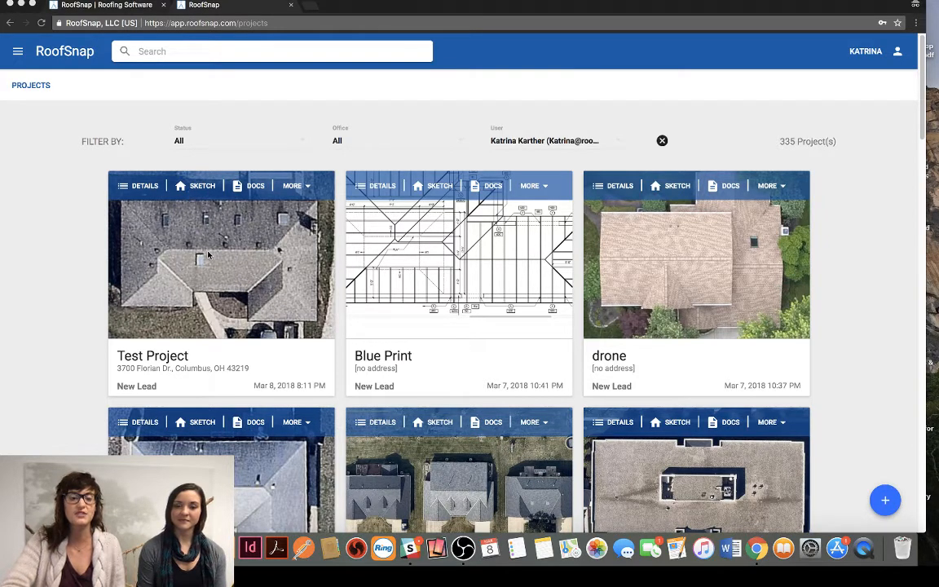
# - Open the Test Project and go to its roof sketch
pyautogui.click(198, 226)
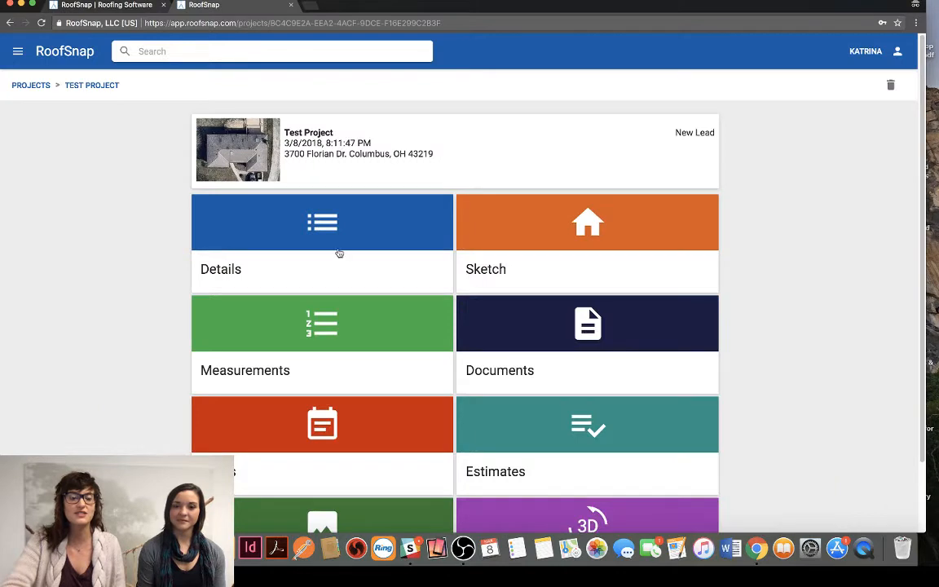
pyautogui.scroll(-2, 644, 280)
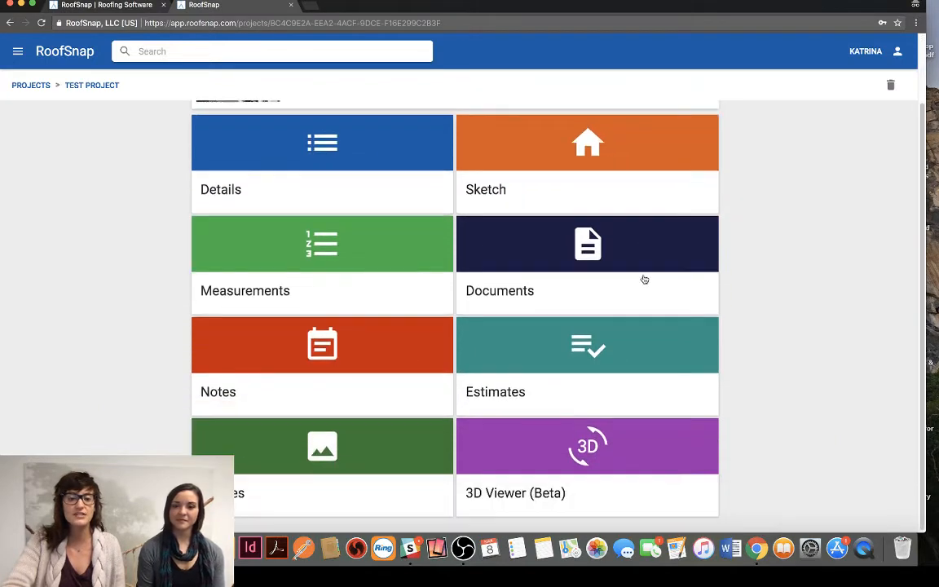
pyautogui.scroll(2, 644, 280)
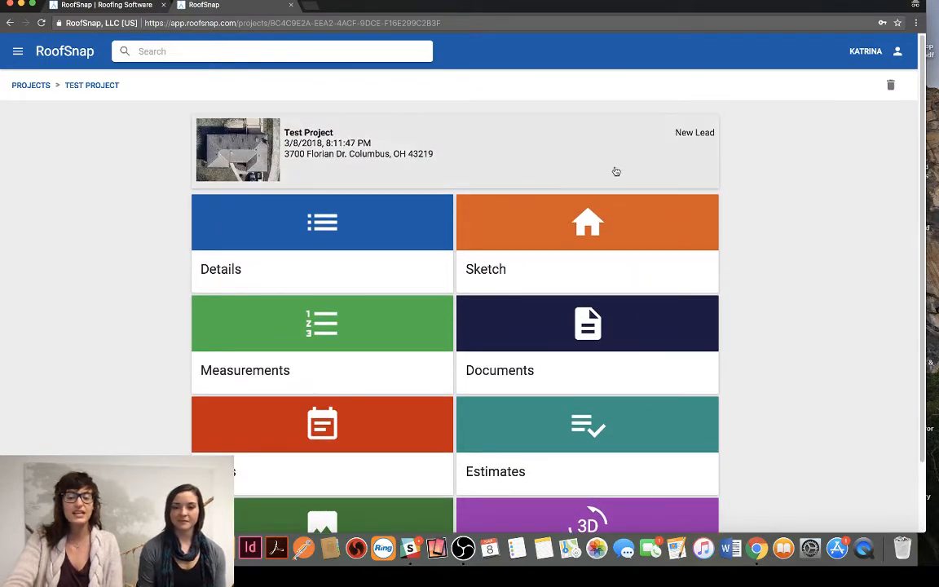
pyautogui.click(537, 234)
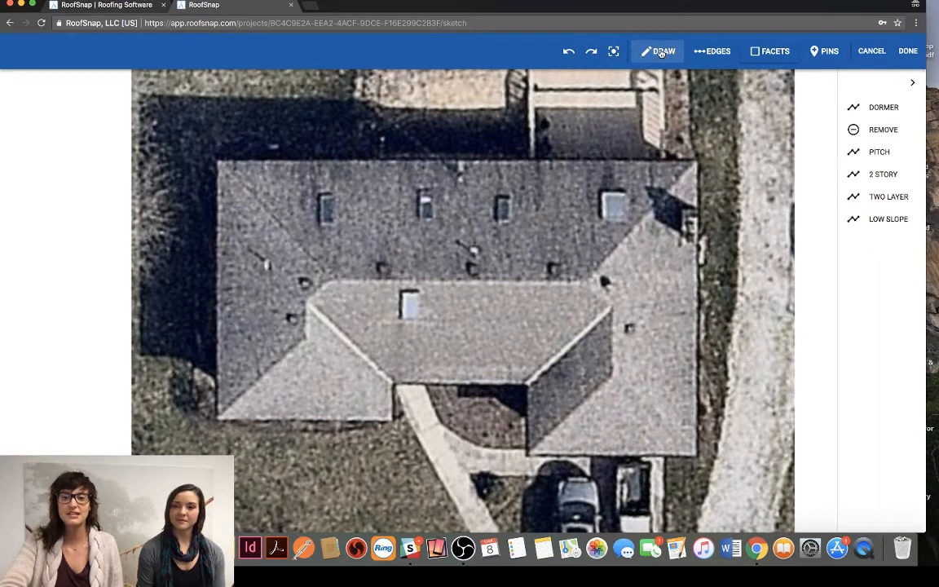
# - Draw a hip line about 24 ft long from the roof's upper-left corner to the left end of the main ridge
pyautogui.click(662, 53)
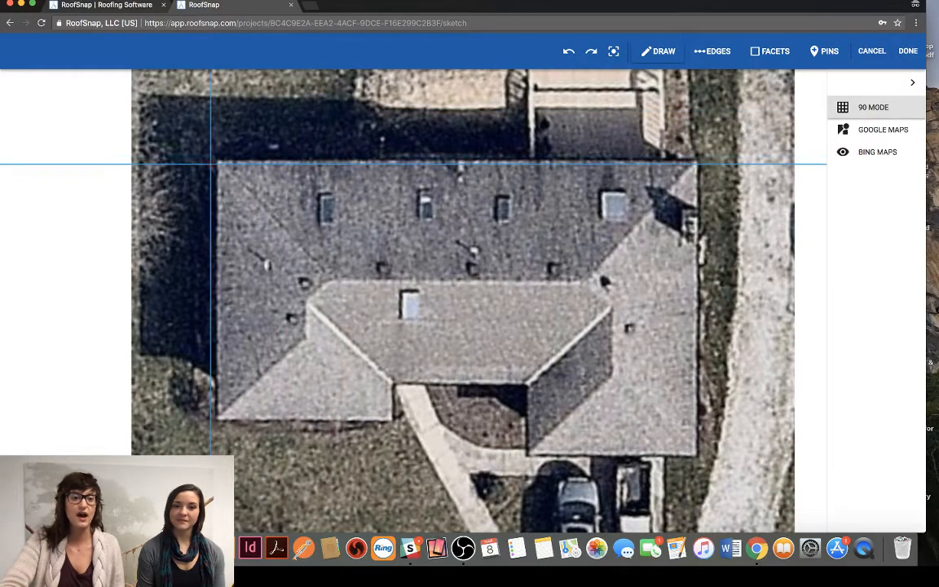
pyautogui.scroll(2, 209, 163)
pyautogui.scroll(3, 249, 169)
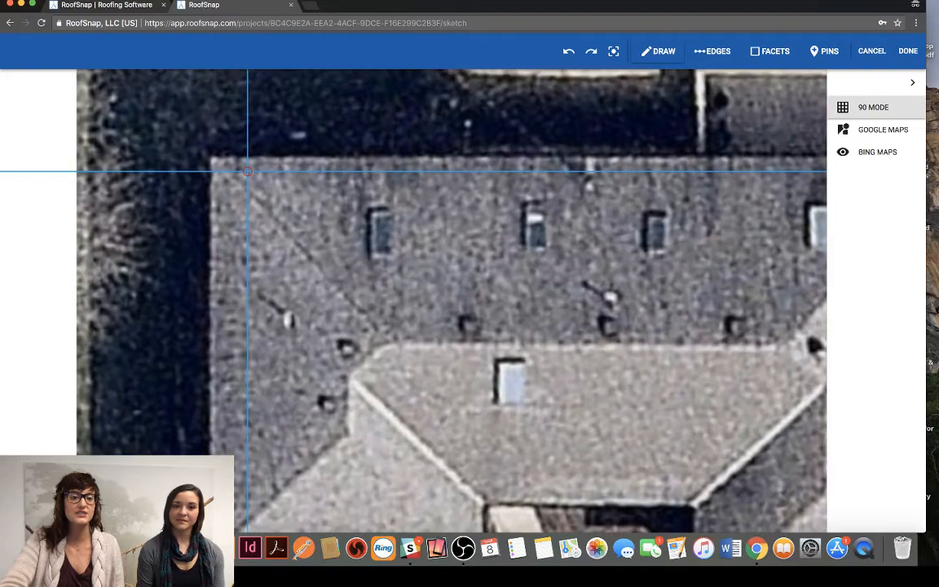
pyautogui.moveTo(345, 240); pyautogui.dragTo(250, 194)
pyautogui.moveTo(419, 203)
pyautogui.mouseDown()
pyautogui.moveTo(319, 203)
pyautogui.moveTo(411, 211)
pyautogui.mouseUp()
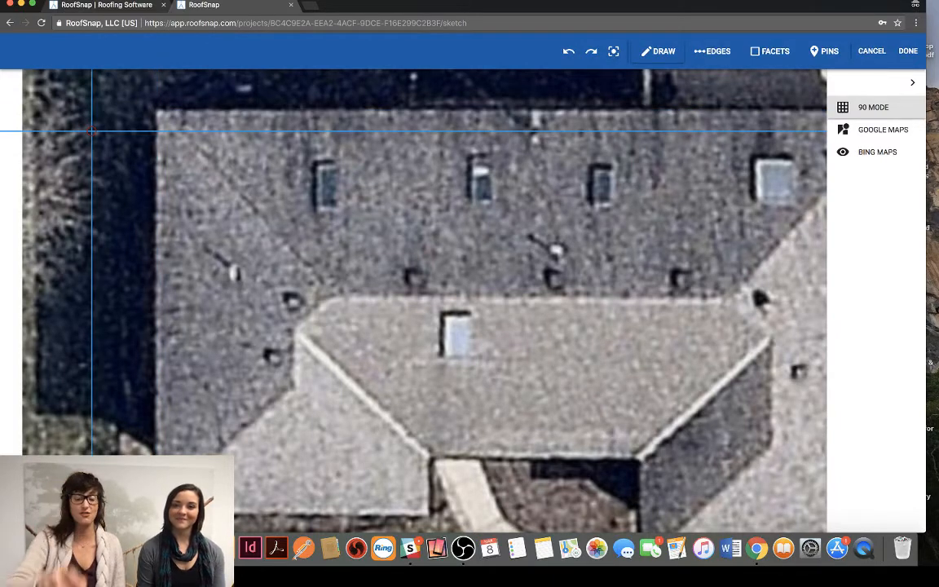
pyautogui.click(157, 110)
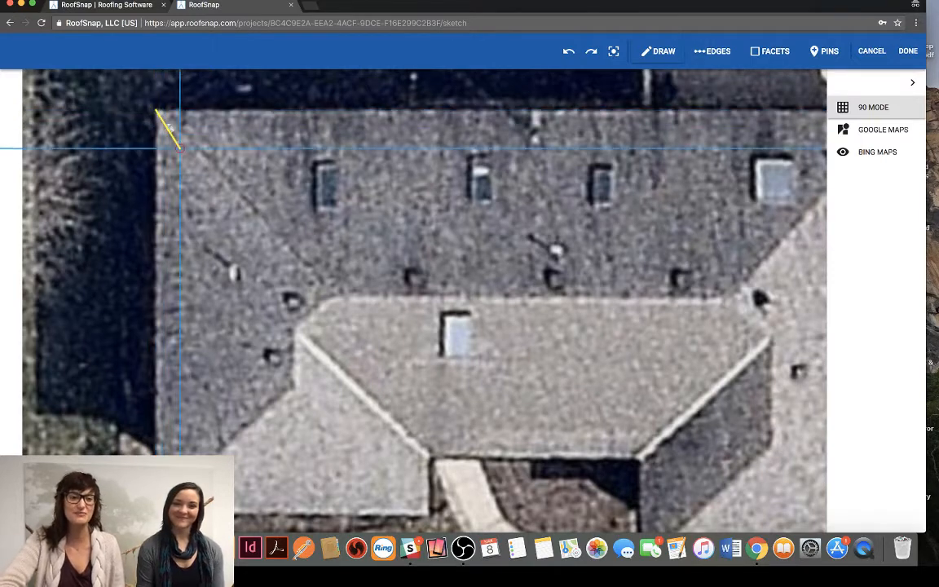
pyautogui.click(335, 295)
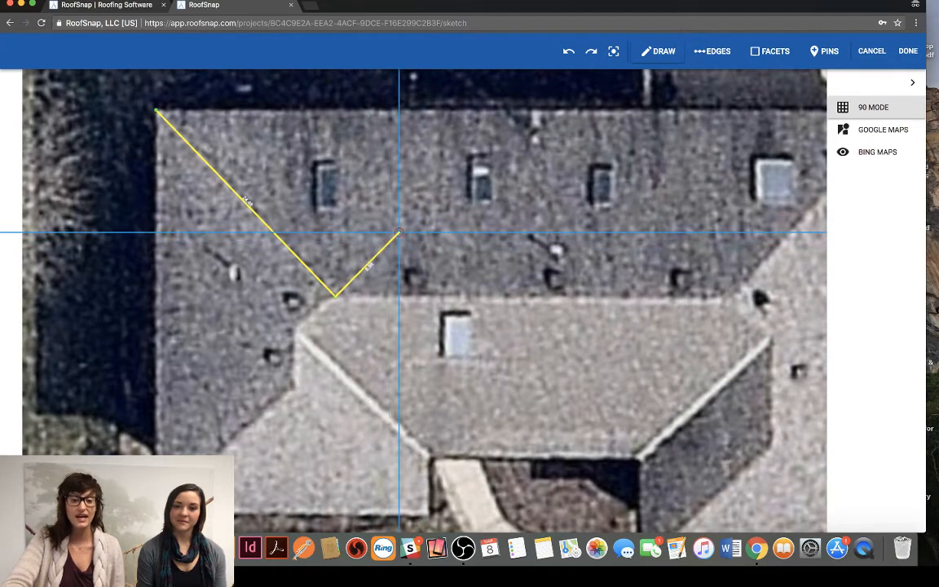
pyautogui.press('Escape')
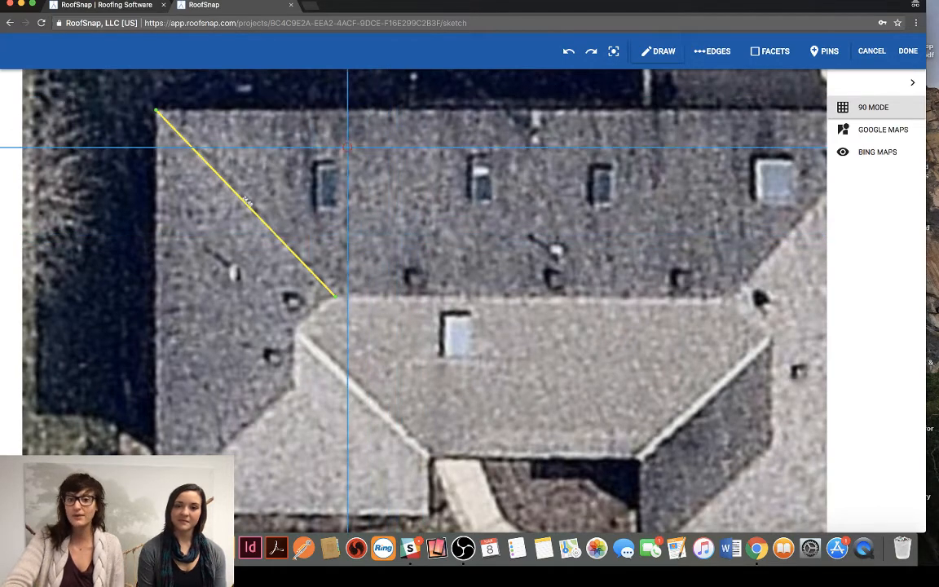
# - Trace the left wing from the main ridge's left end along its short ridge, enclosing the front triangular facet with an eave about 26 ft long
pyautogui.click(335, 296)
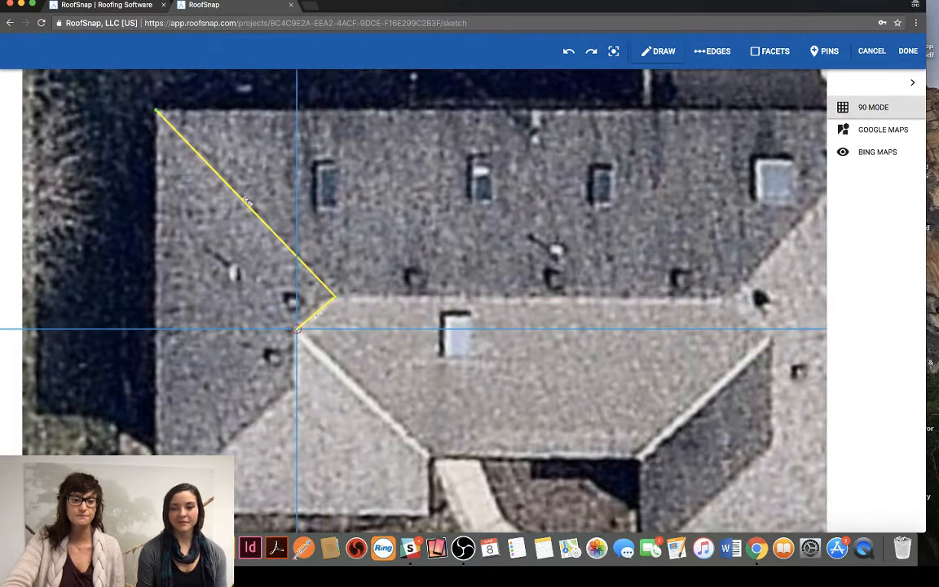
pyautogui.click(296, 330)
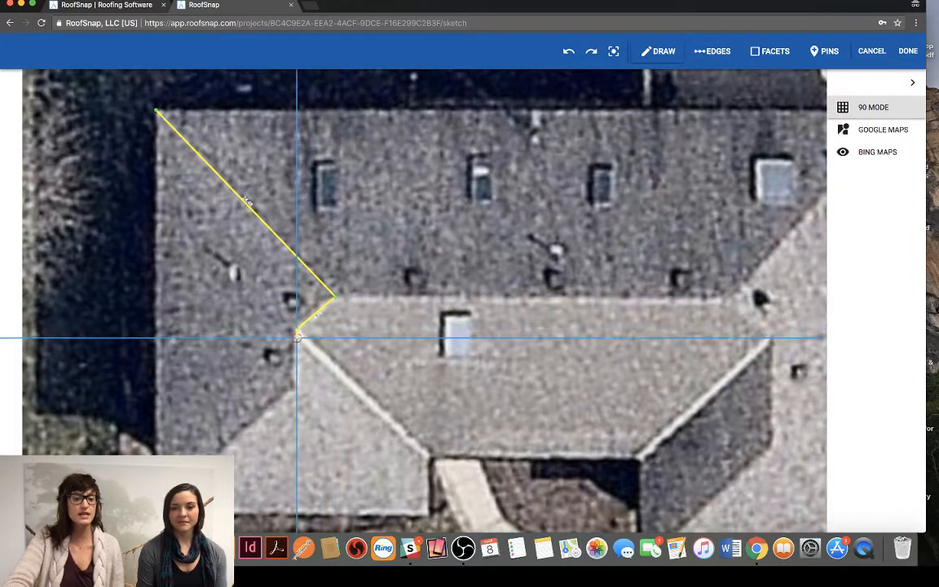
pyautogui.click(297, 382)
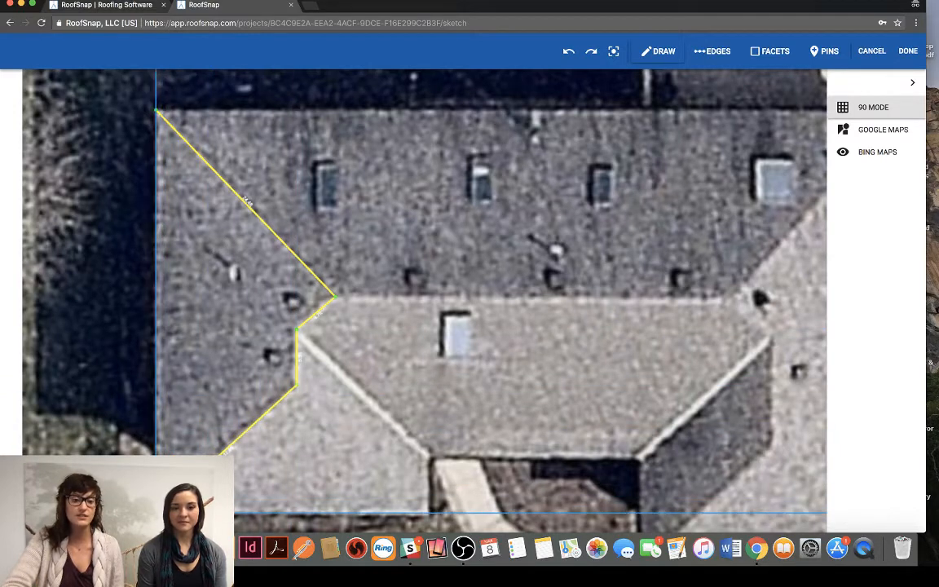
pyautogui.click(156, 514)
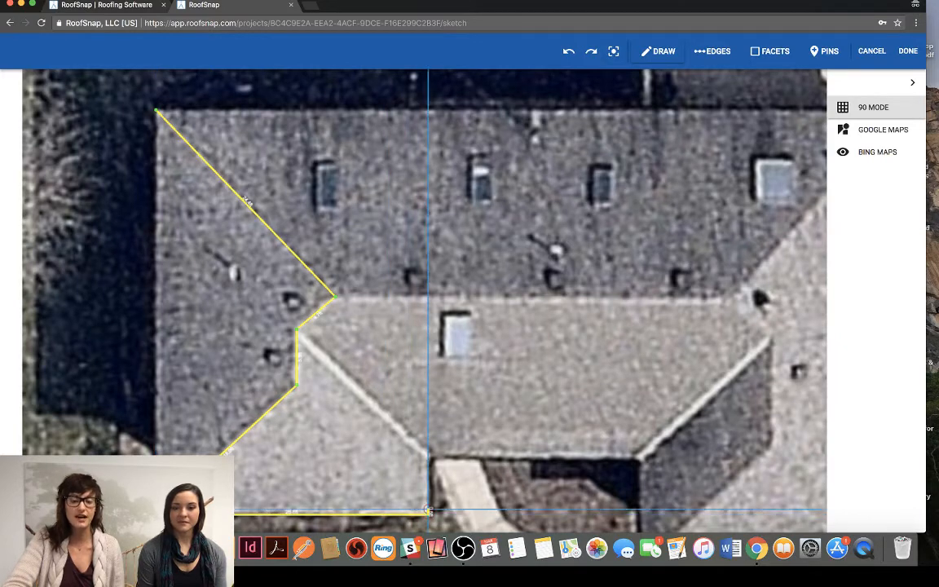
pyautogui.click(428, 514)
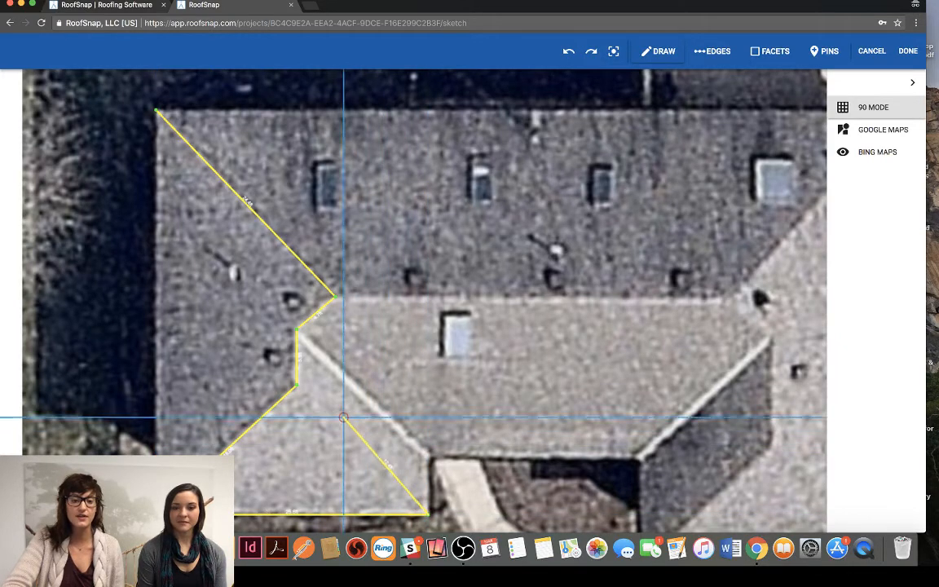
pyautogui.click(297, 382)
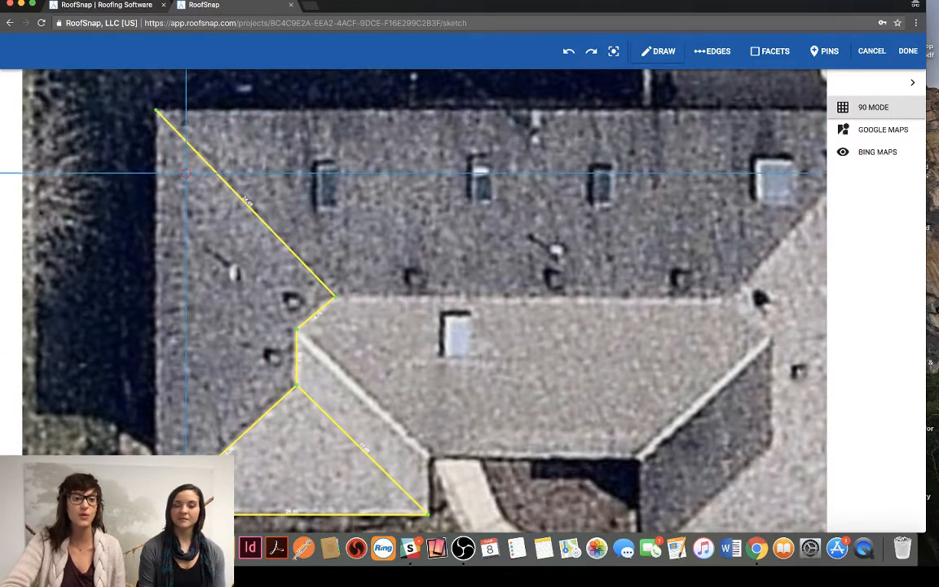
# - Draw a trial line from the middle of the upper-left hip to the left roof edge, and test undo and redo, leaving it undone
pyautogui.click(242, 198)
pyautogui.click(155, 315)
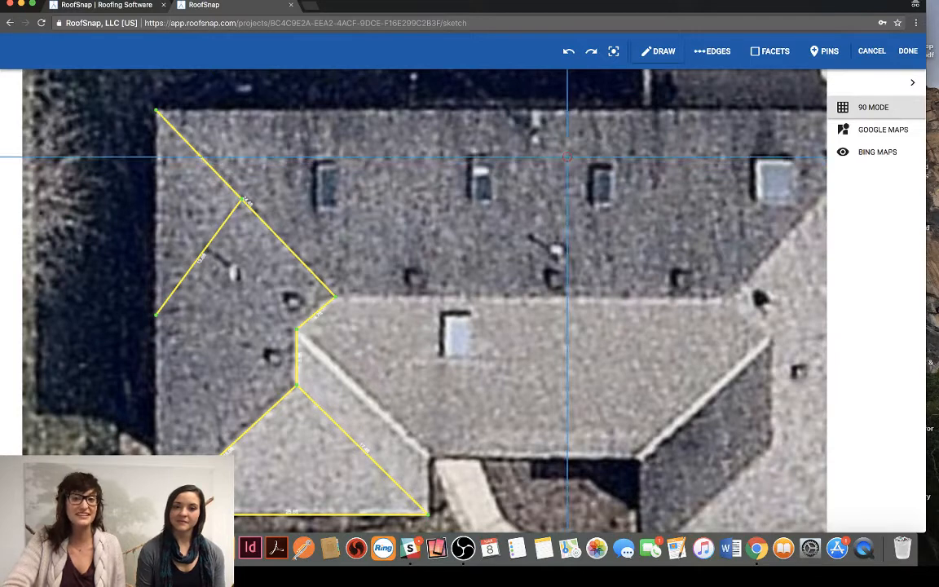
pyautogui.click(569, 52)
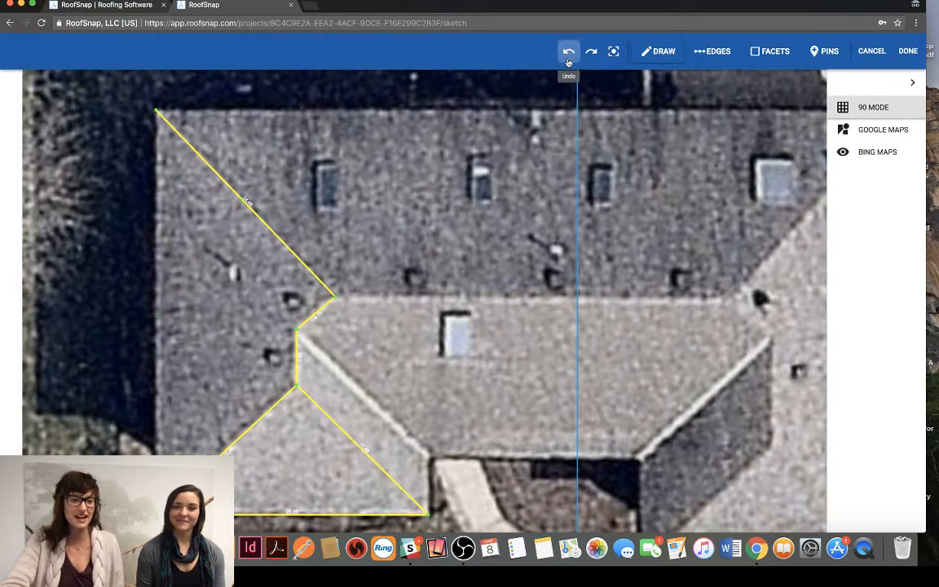
pyautogui.click(591, 52)
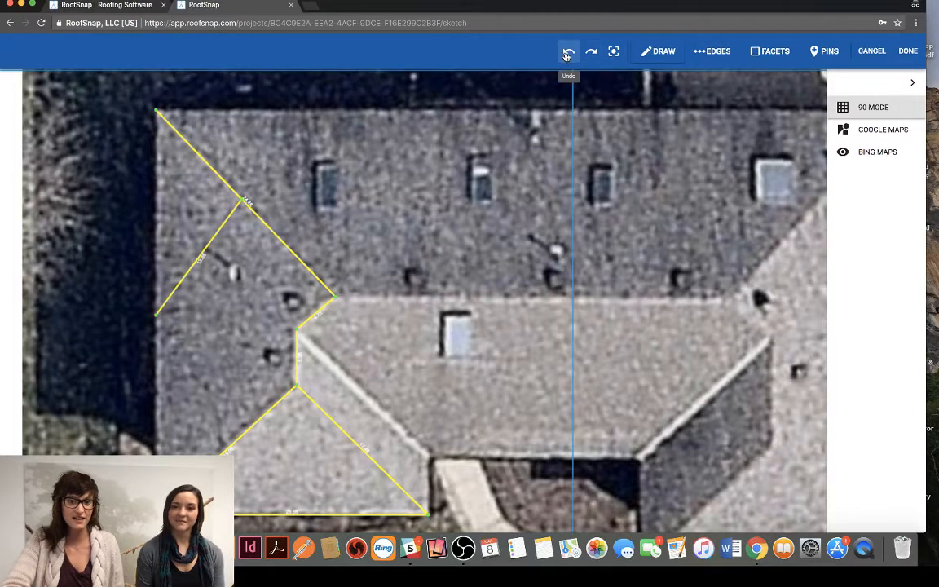
pyautogui.click(569, 51)
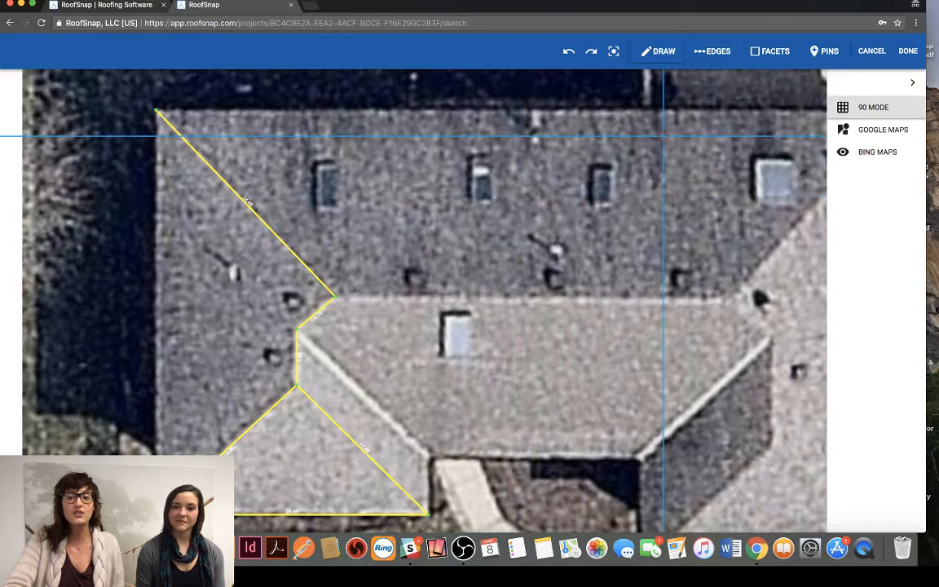
# - Delete the short edge between the main ridge's left end and the left wing's ridge, and redraw it between the same points
pyautogui.click(710, 52)
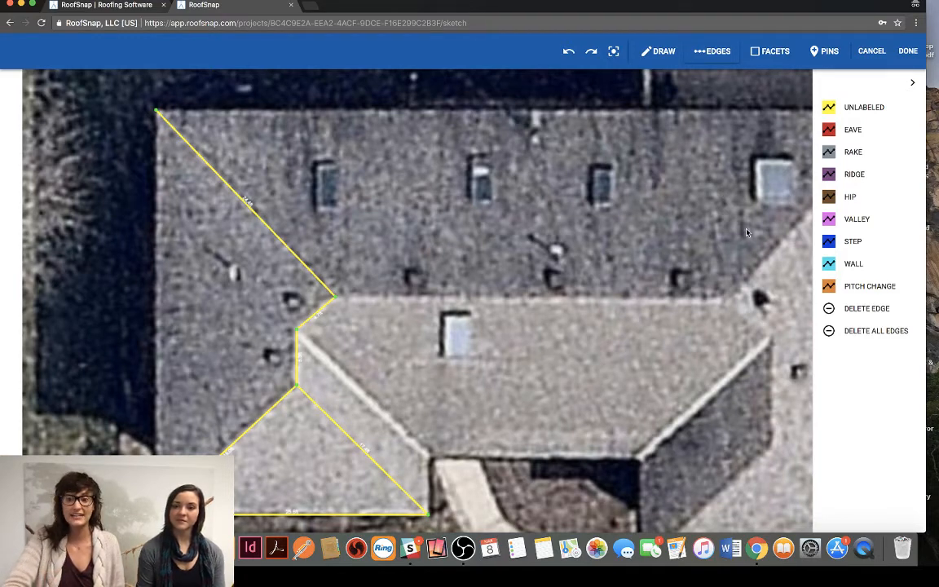
pyautogui.click(827, 308)
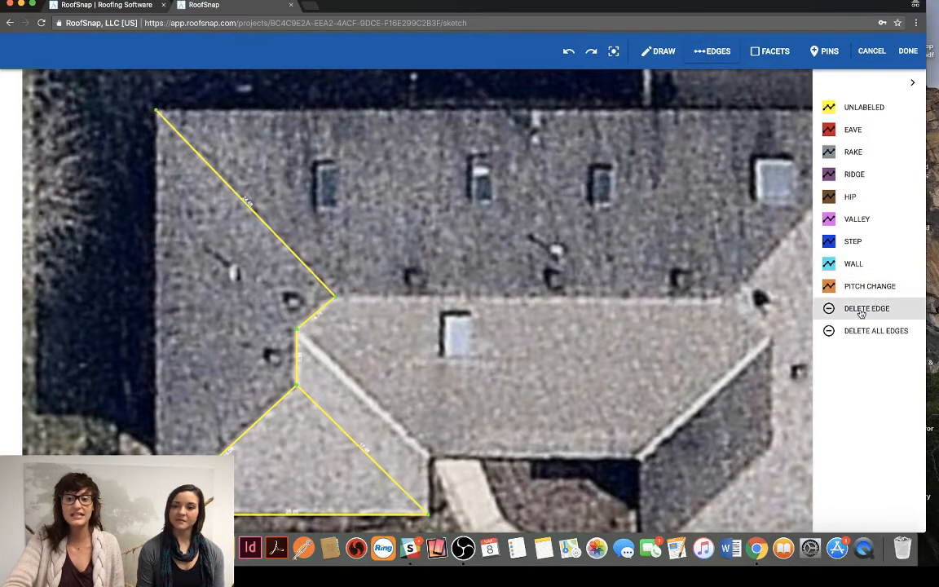
pyautogui.click(317, 311)
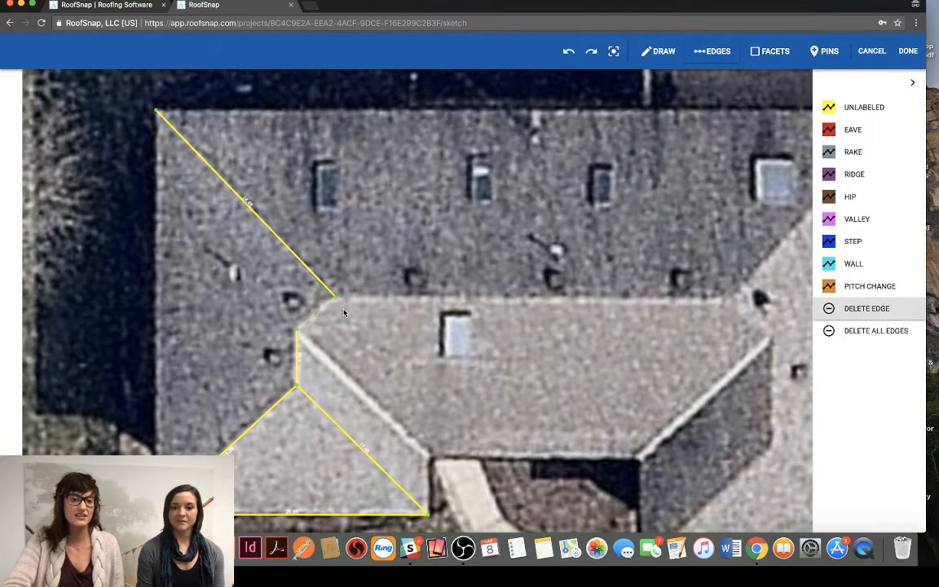
pyautogui.click(659, 51)
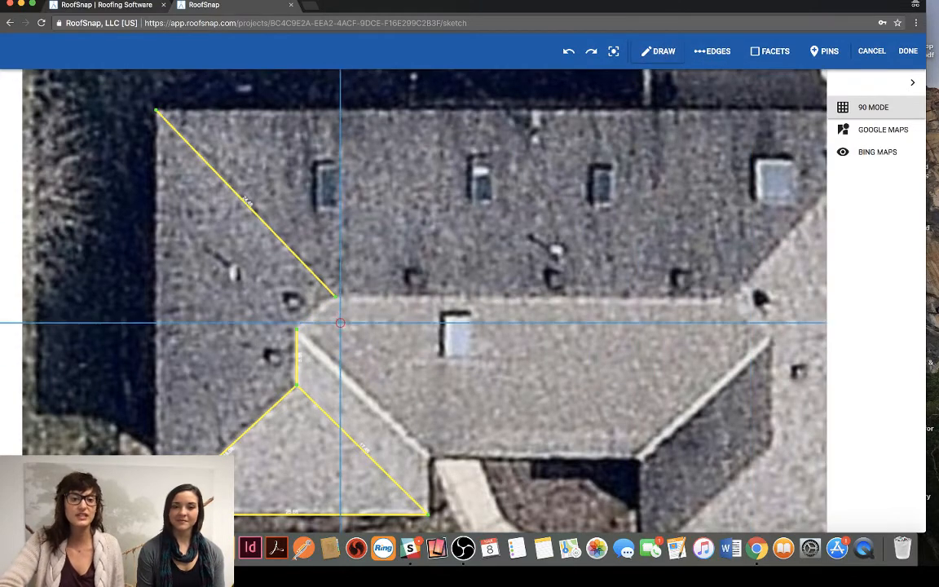
pyautogui.click(332, 297)
pyautogui.click(296, 329)
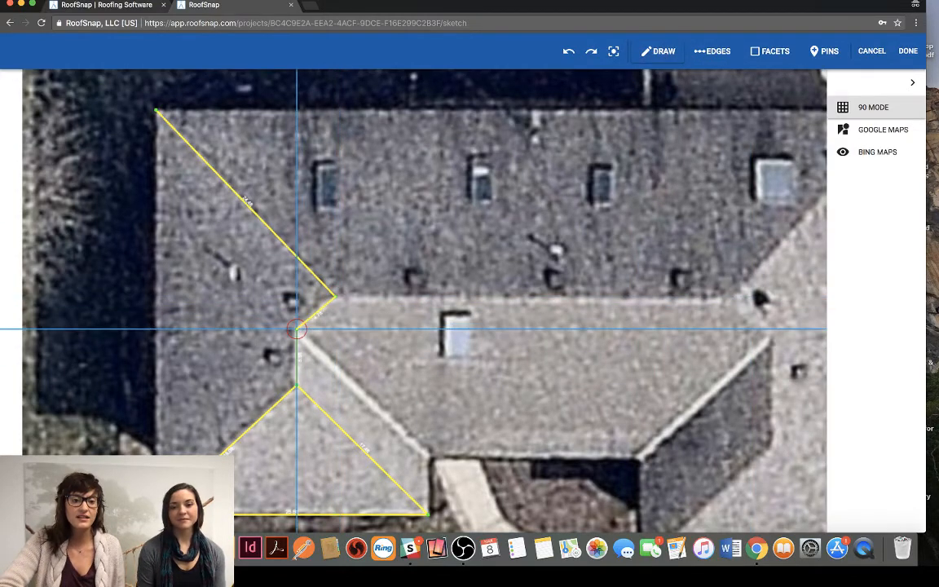
# - Draw the left wing's valley about 17 ft long and its inner and outer side eaves, and display the enclosed facets
pyautogui.click(428, 453)
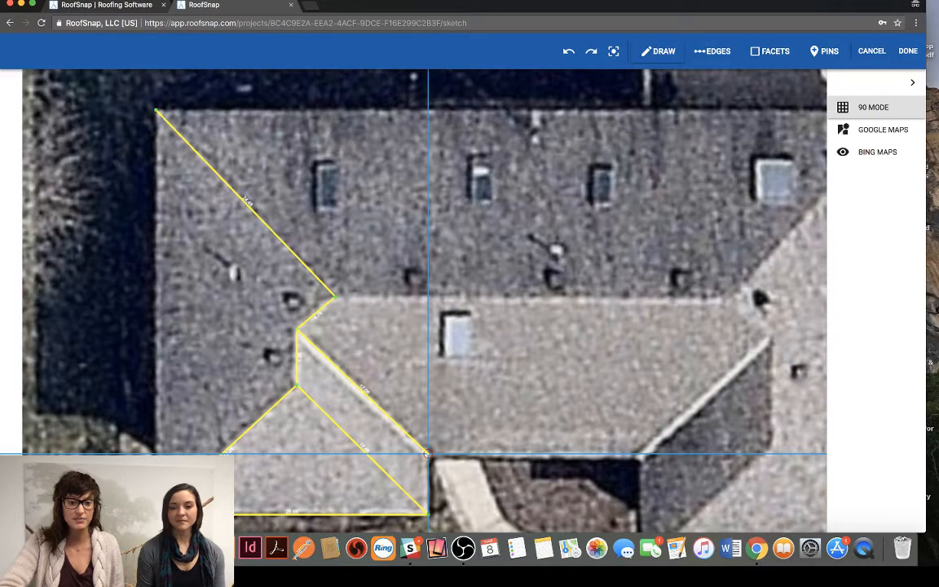
pyautogui.click(427, 453)
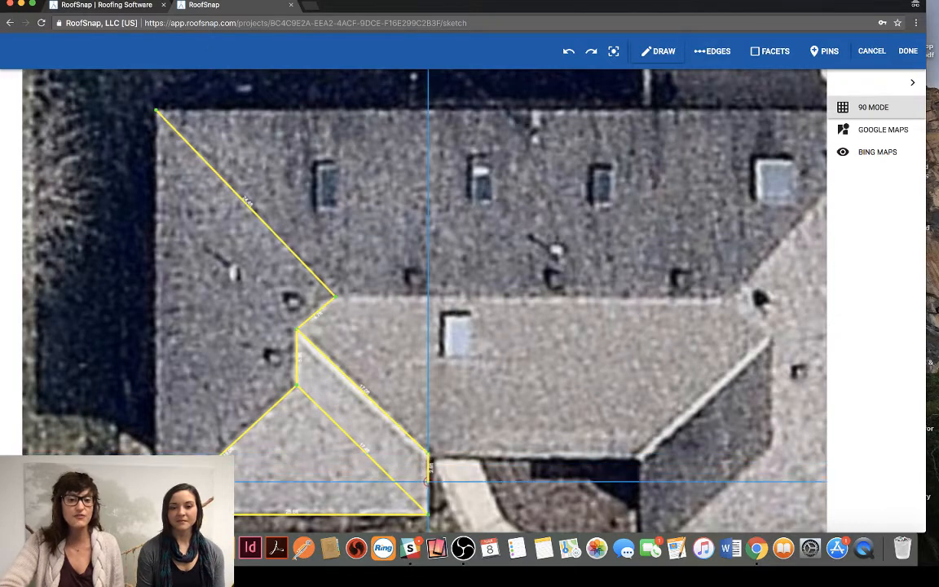
pyautogui.click(427, 513)
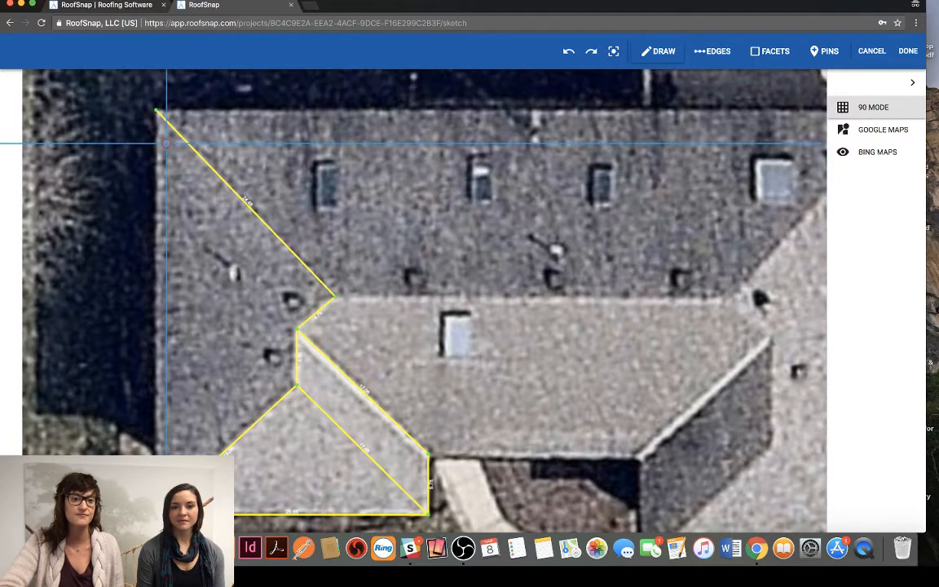
pyautogui.click(156, 108)
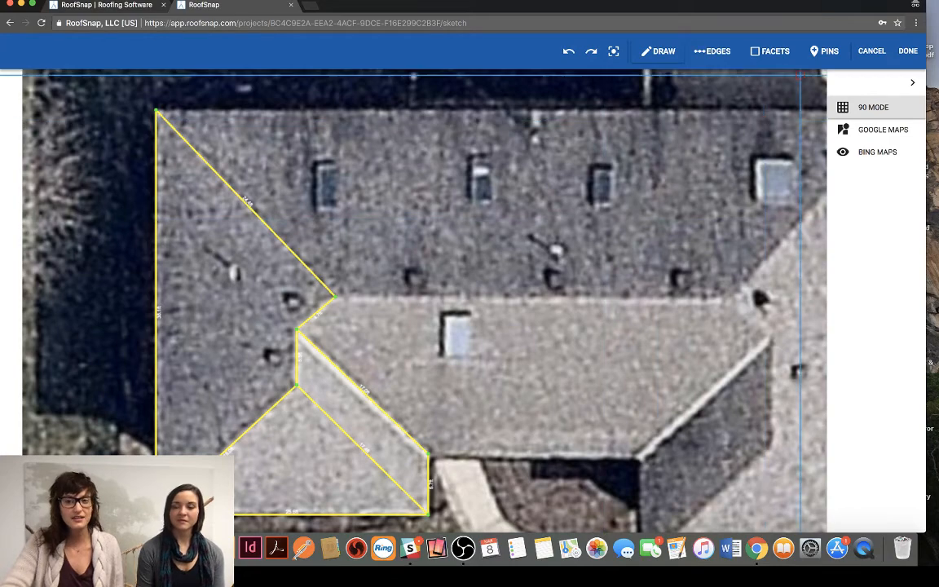
pyautogui.click(763, 52)
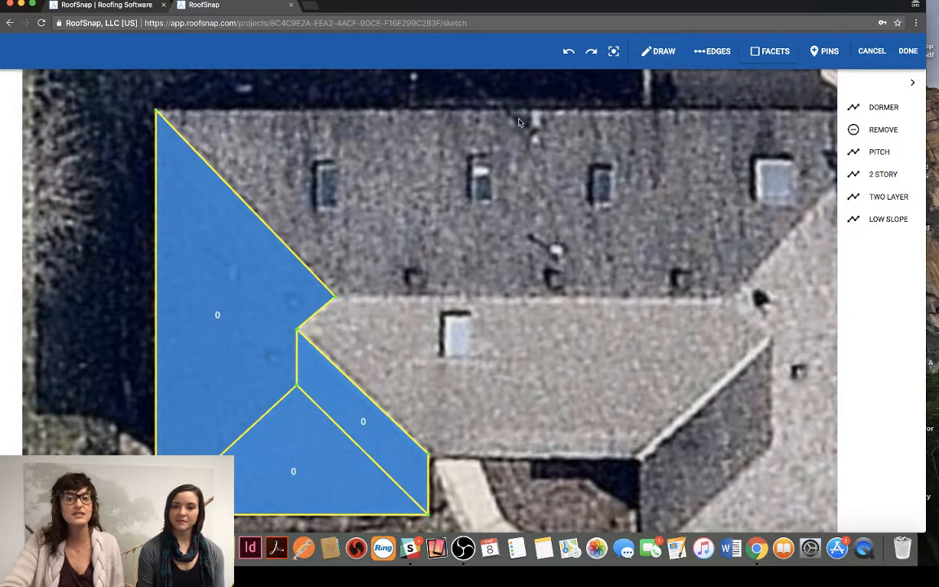
# - Outline the rear facet with an eave about 70 ft long, a right hip about 24 ft long and the main ridge about 37 ft long
pyautogui.click(662, 51)
pyautogui.moveTo(701, 328)
pyautogui.mouseDown()
pyautogui.moveTo(553, 337)
pyautogui.moveTo(563, 332)
pyautogui.moveTo(583, 349)
pyautogui.mouseUp()
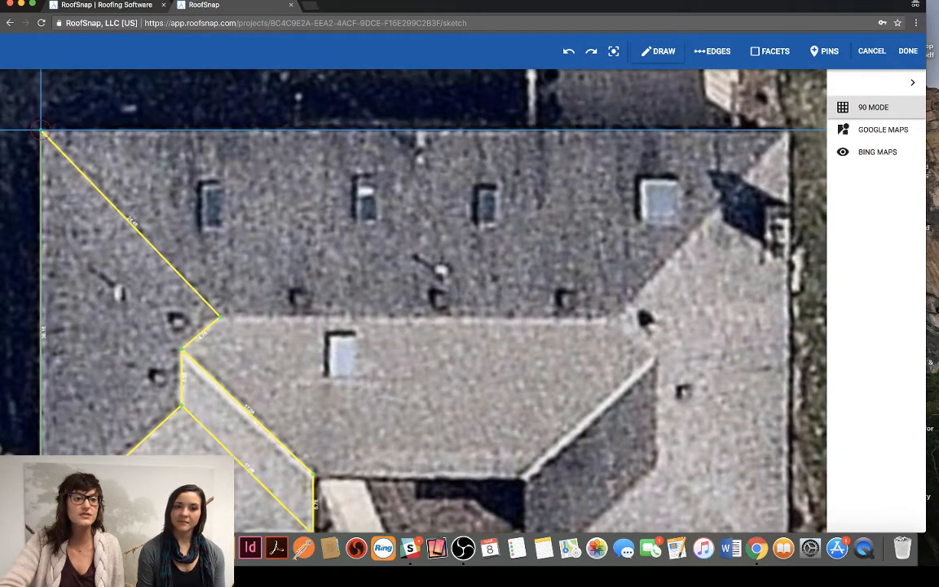
pyautogui.click(41, 129)
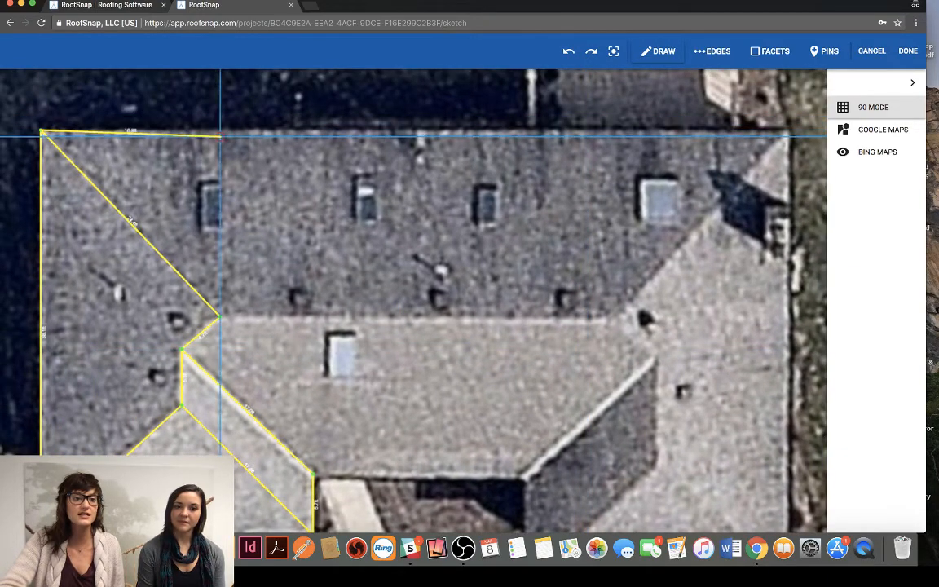
pyautogui.click(788, 130)
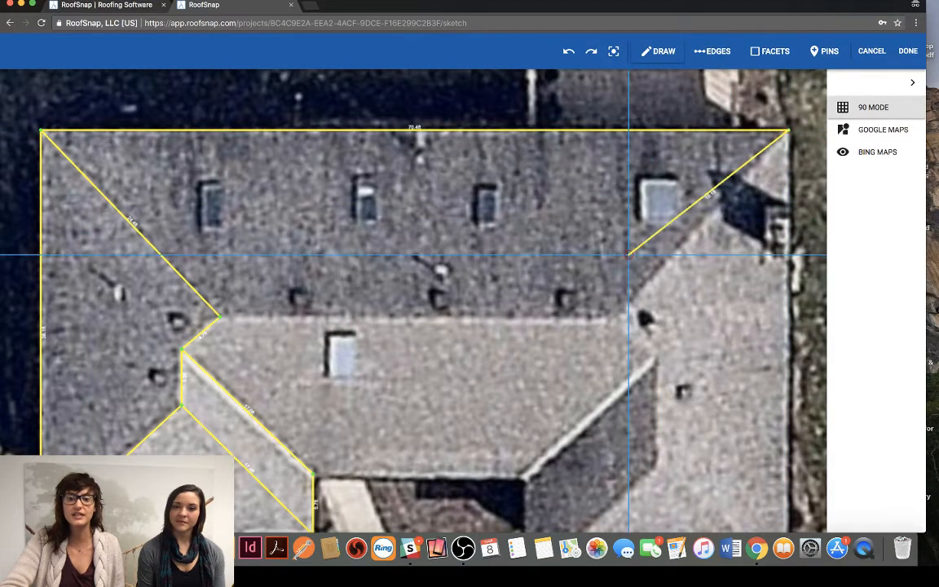
pyautogui.click(609, 316)
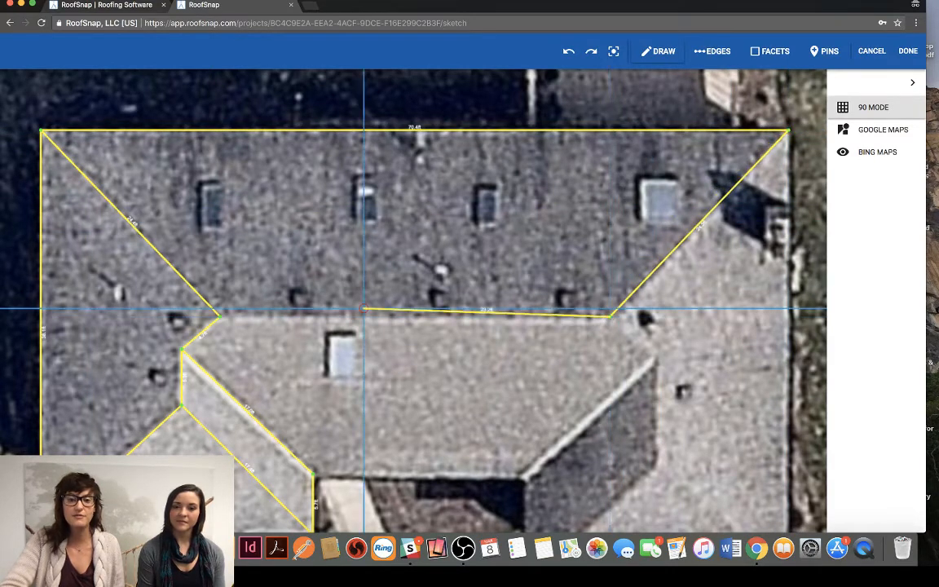
pyautogui.click(220, 315)
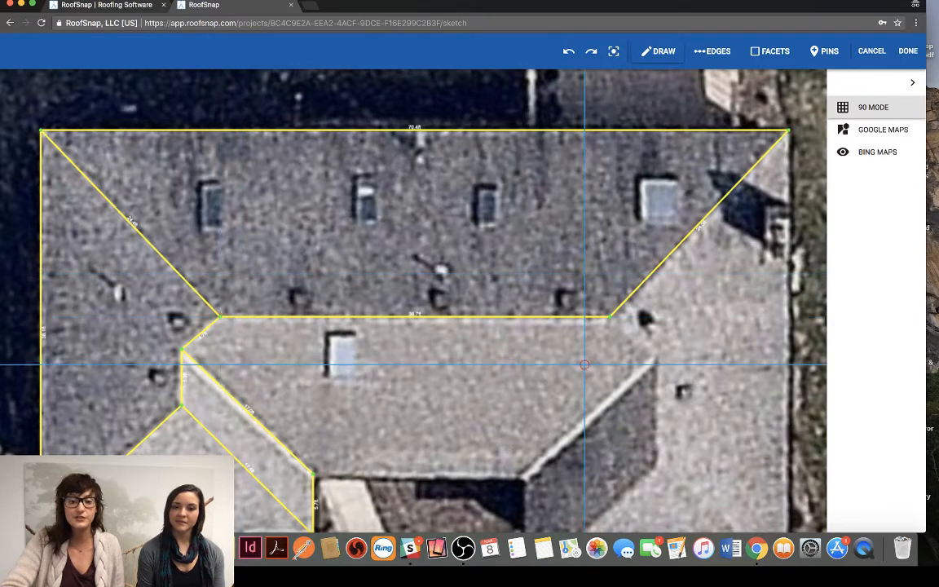
# - Outline the front centre facet with a right hip about 6 ft, a right valley about 16 ft and a front eave about 20 ft long
pyautogui.click(610, 316)
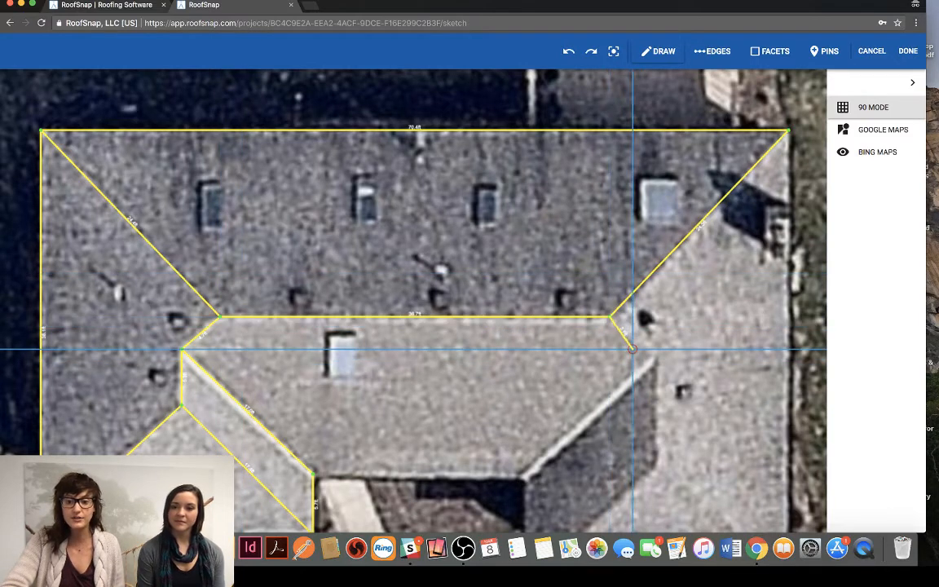
pyautogui.click(655, 359)
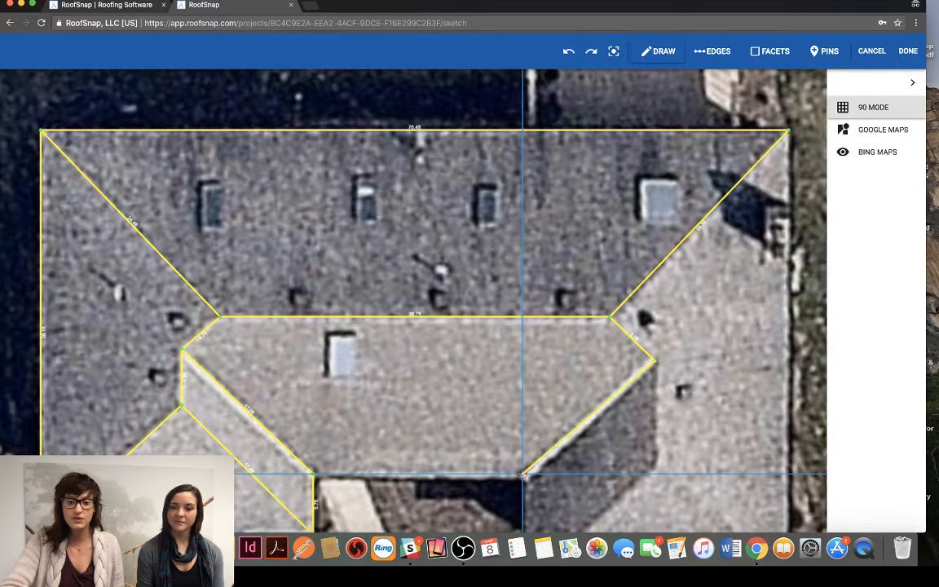
pyautogui.click(522, 475)
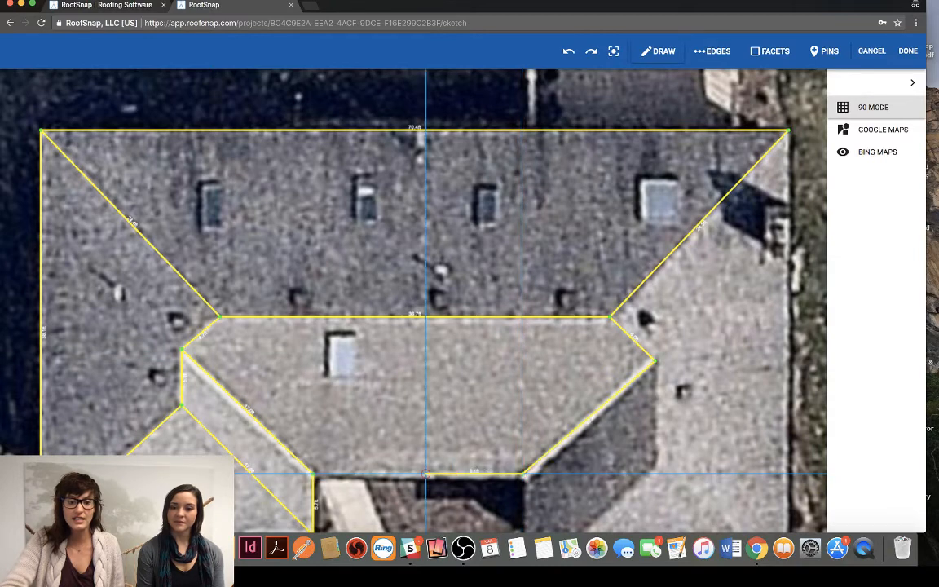
pyautogui.click(313, 474)
pyautogui.press('Escape')
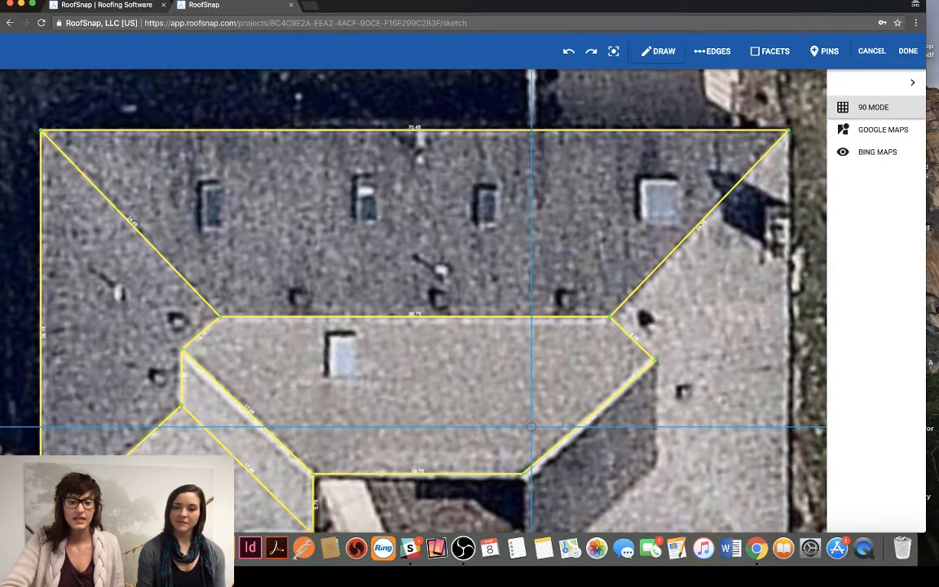
# - Shift the corner between the front eave and right valley slightly outward onto the roof corner, making the eave 20.1 ft and the valley 16.1 ft
pyautogui.scroll(-4, 456, 388)
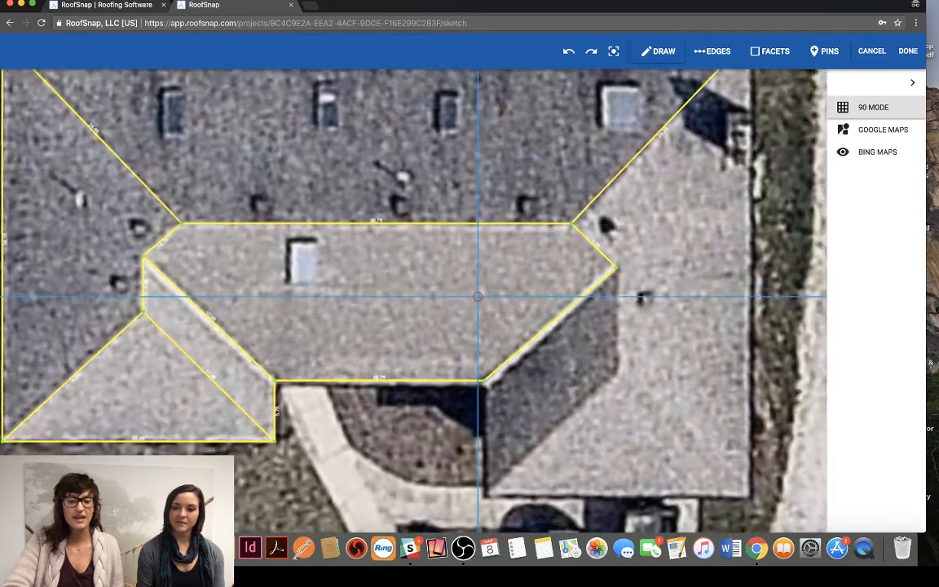
pyautogui.scroll(-1, 554, 357)
pyautogui.hscroll(5, 587, 357)
pyautogui.scroll(2, 587, 357)
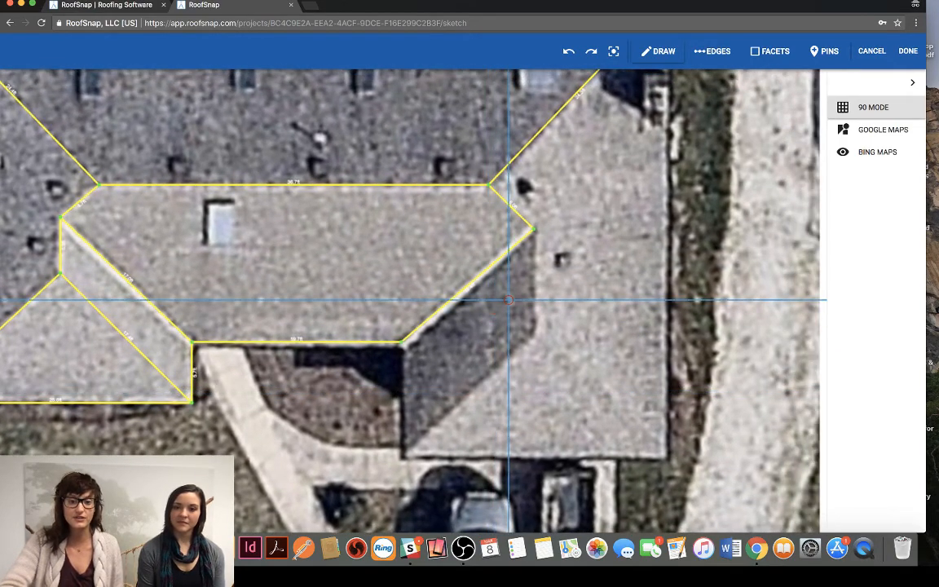
pyautogui.keyDown('ctrl'); pyautogui.scroll(5, 505, 312); pyautogui.keyUp('ctrl')
pyautogui.hscroll(-6, 584, 312)
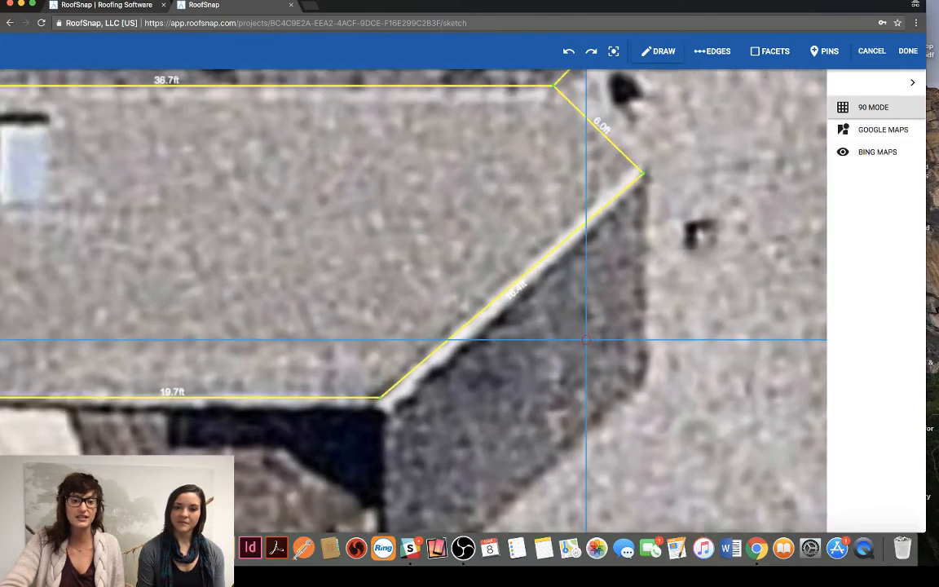
pyautogui.keyDown('ctrl'); pyautogui.scroll(3, 550, 312); pyautogui.keyUp('ctrl')
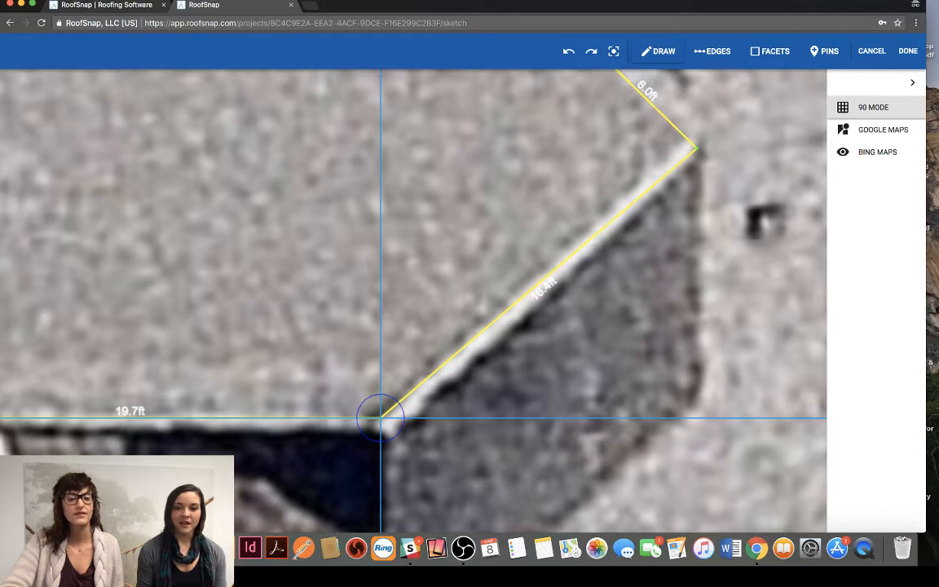
pyautogui.moveTo(380, 417)
pyautogui.mouseDown()
pyautogui.moveTo(388, 444)
pyautogui.moveTo(430, 419)
pyautogui.moveTo(447, 366)
pyautogui.moveTo(393, 345)
pyautogui.moveTo(360, 395)
pyautogui.moveTo(390, 418)
pyautogui.mouseUp()
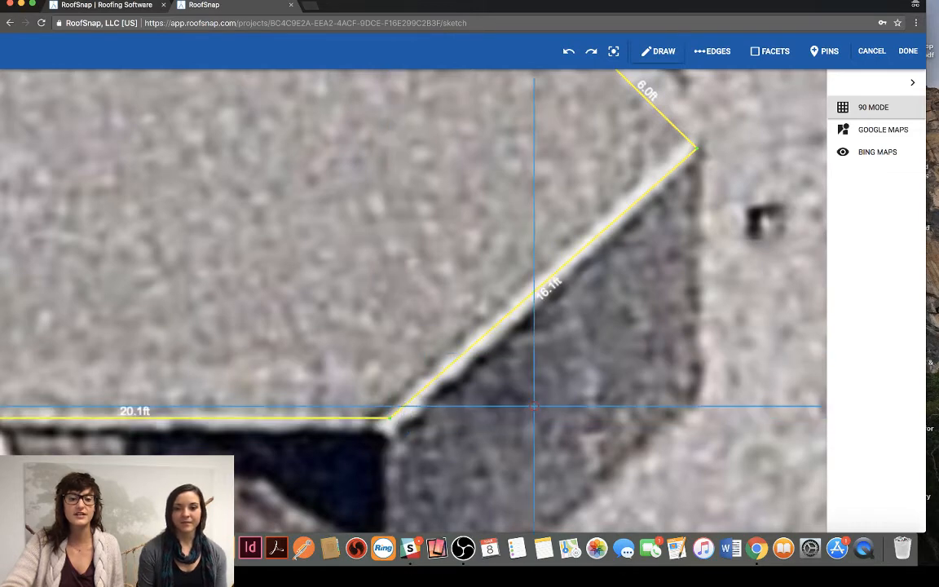
# - Outline the right wing's inner facet with a side eave about 11 ft, a hip about 17 ft and a ridge about 10 ft long
pyautogui.scroll(-5, 579, 396)
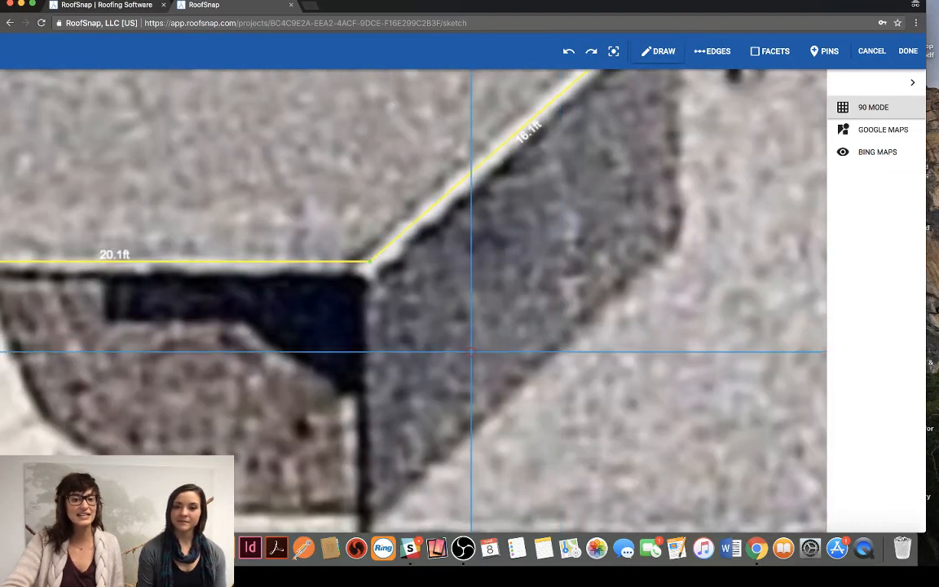
pyautogui.scroll(1, 539, 305)
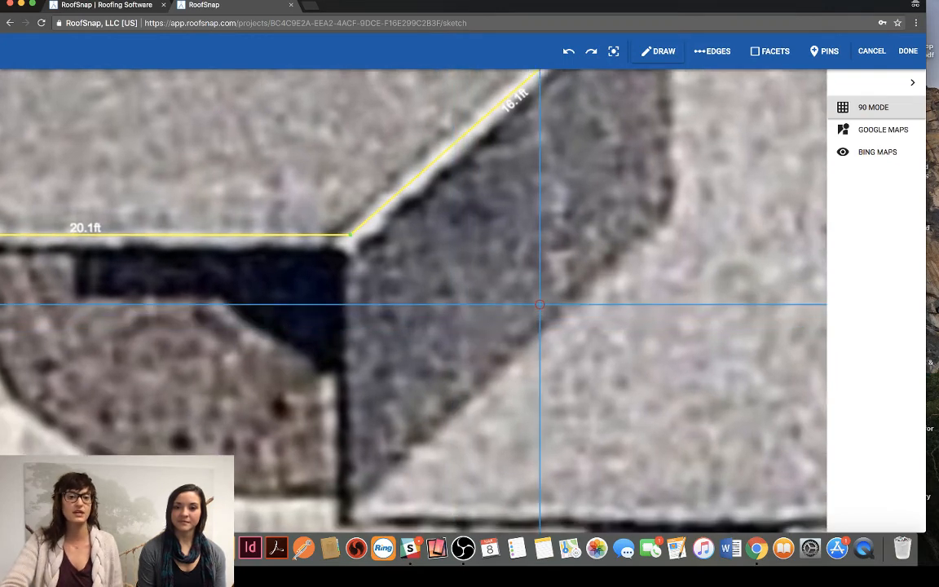
pyautogui.scroll(-2, 540, 305)
pyautogui.scroll(-3, 367, 310)
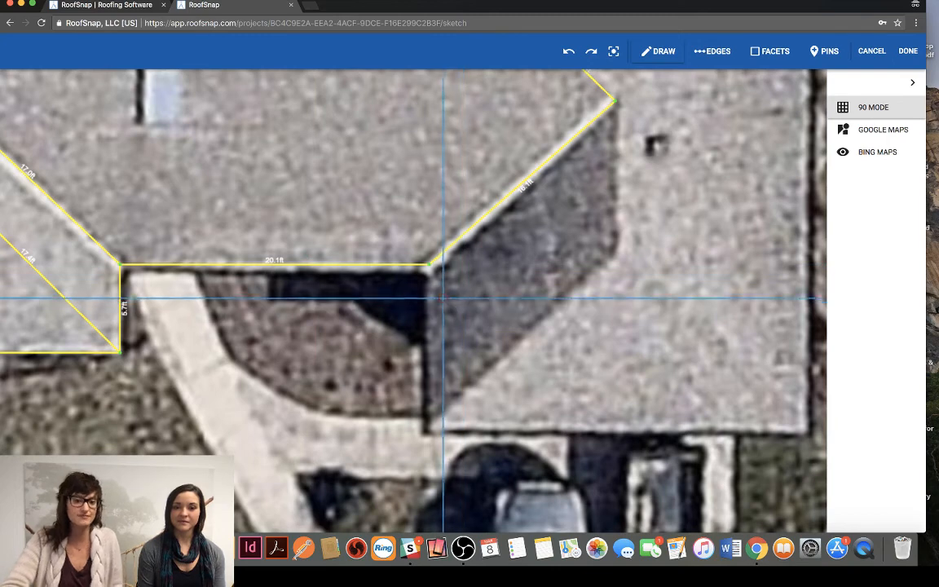
pyautogui.click(430, 264)
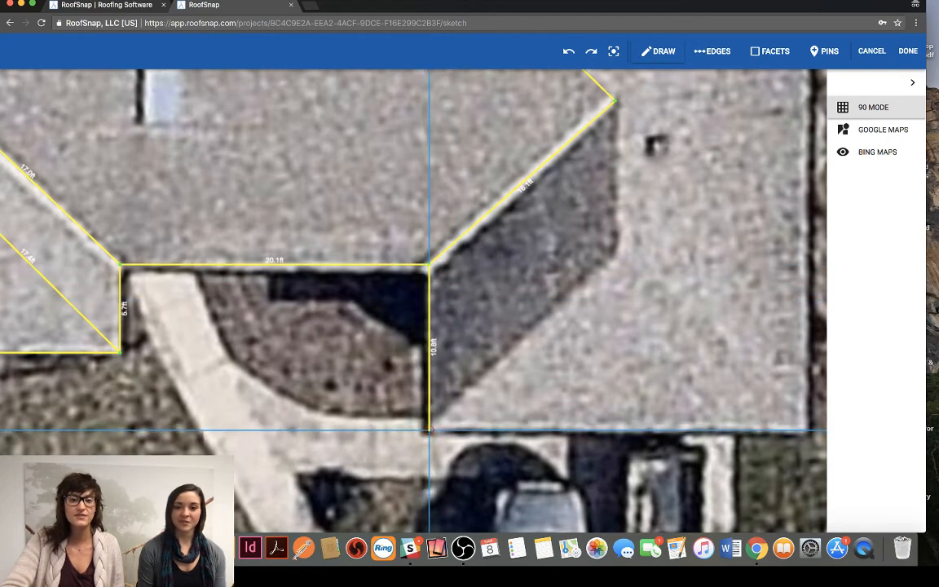
pyautogui.click(430, 429)
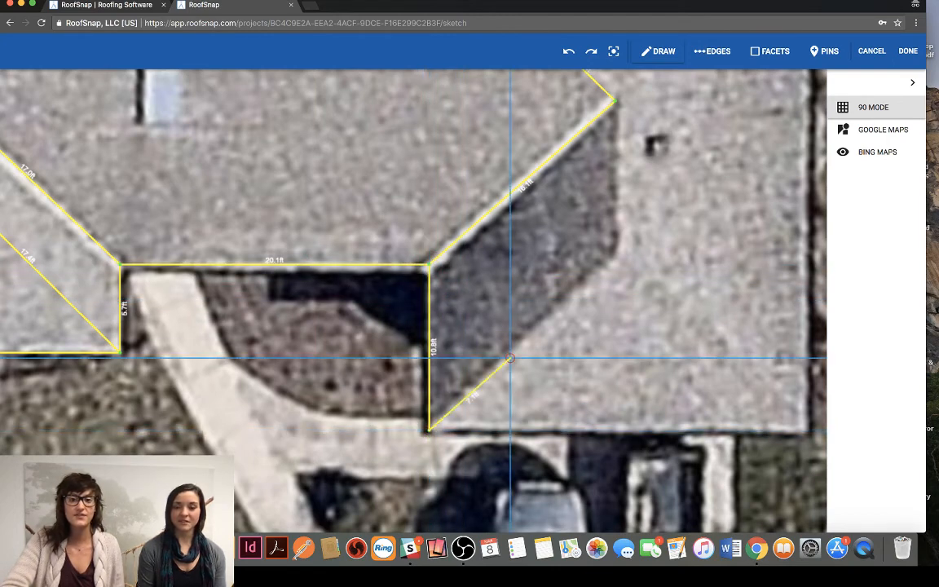
pyautogui.click(615, 251)
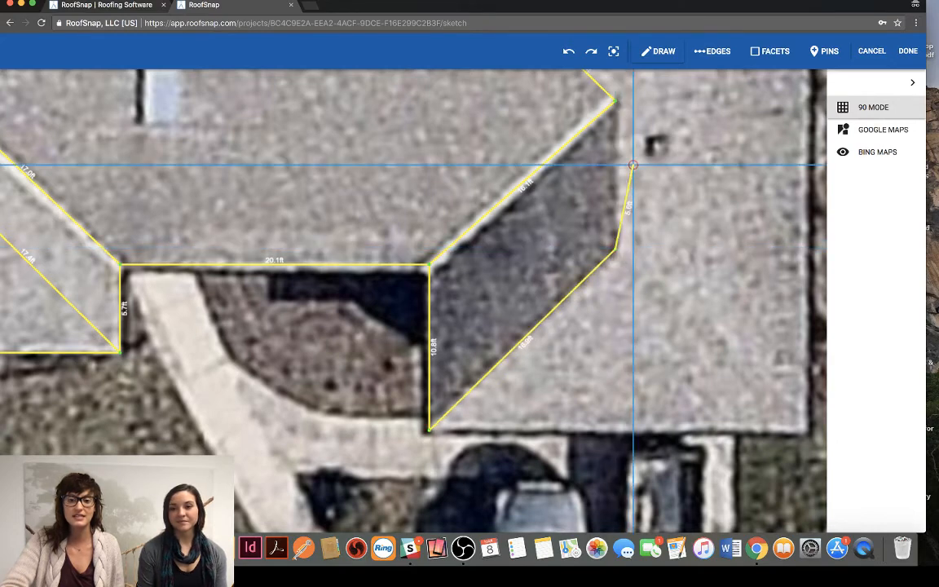
pyautogui.click(616, 99)
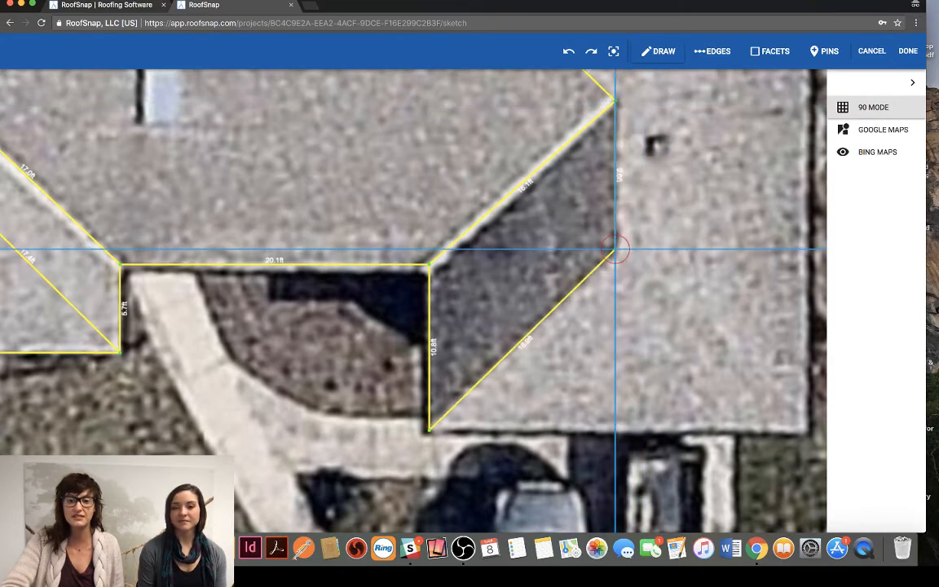
# - Close the right wing's front triangular facet with an outer hip about 17 ft and a front eave about 25 ft long
pyautogui.click(615, 250)
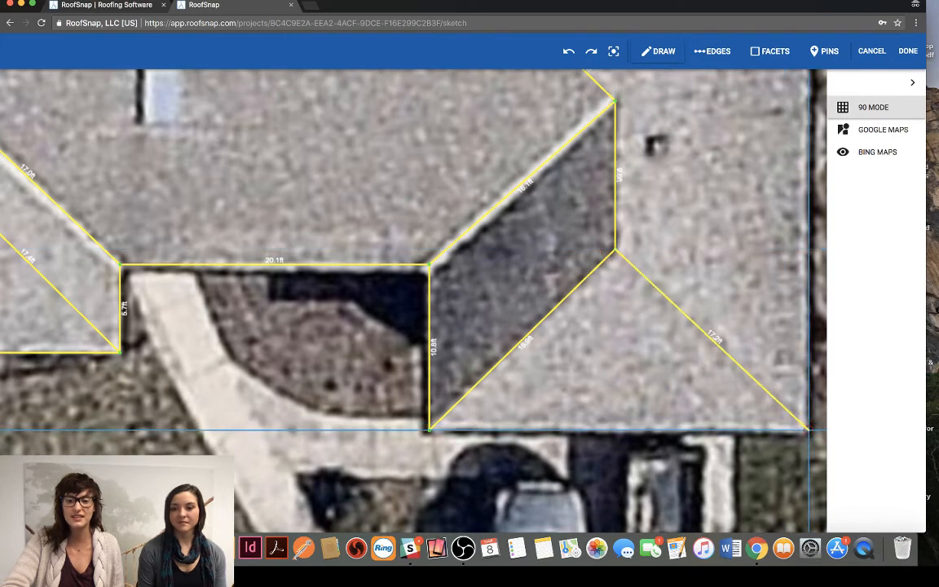
pyautogui.click(807, 429)
pyautogui.click(429, 429)
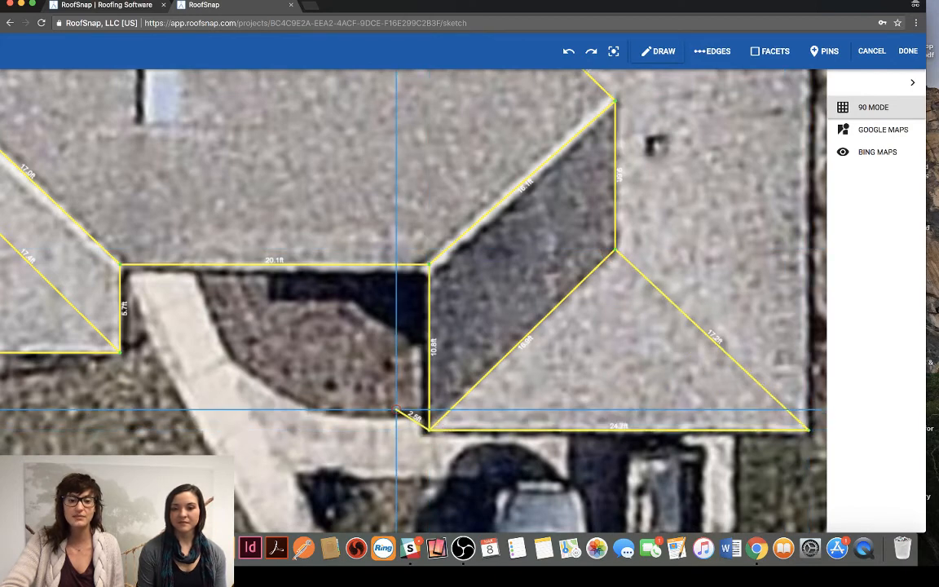
pyautogui.press('Escape')
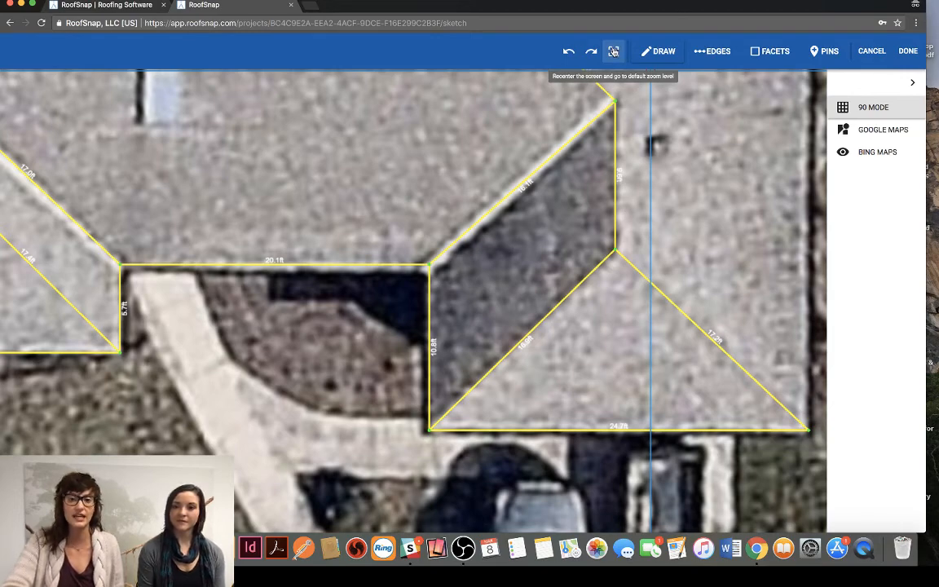
# - Draw the right side eave from the rear corner to the right wing's front corner, and display the enclosed facets
pyautogui.click(613, 51)
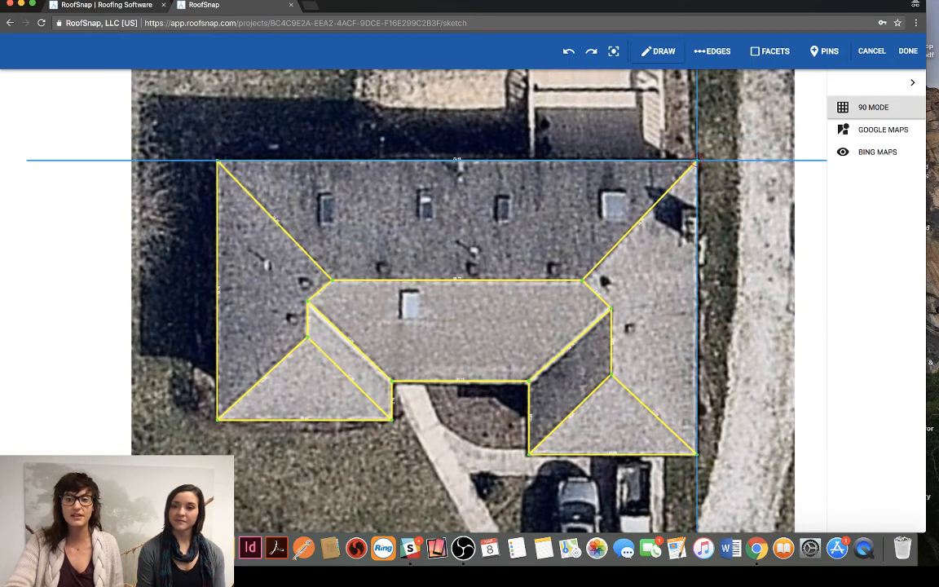
pyautogui.moveTo(697, 160)
pyautogui.mouseDown()
pyautogui.moveTo(697, 454)
pyautogui.moveTo(749, 360)
pyautogui.moveTo(749, 342)
pyautogui.mouseUp()
pyautogui.press('Escape')
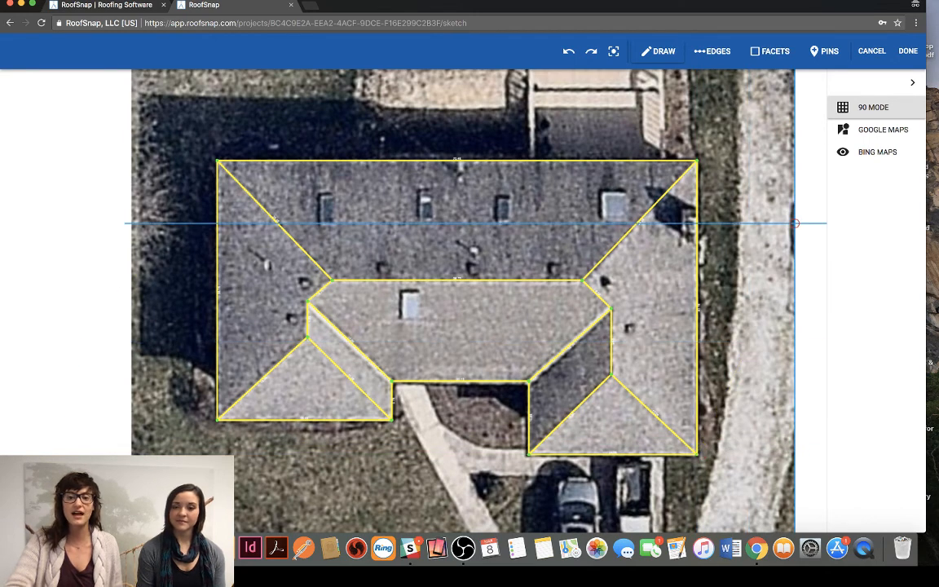
pyautogui.click(771, 52)
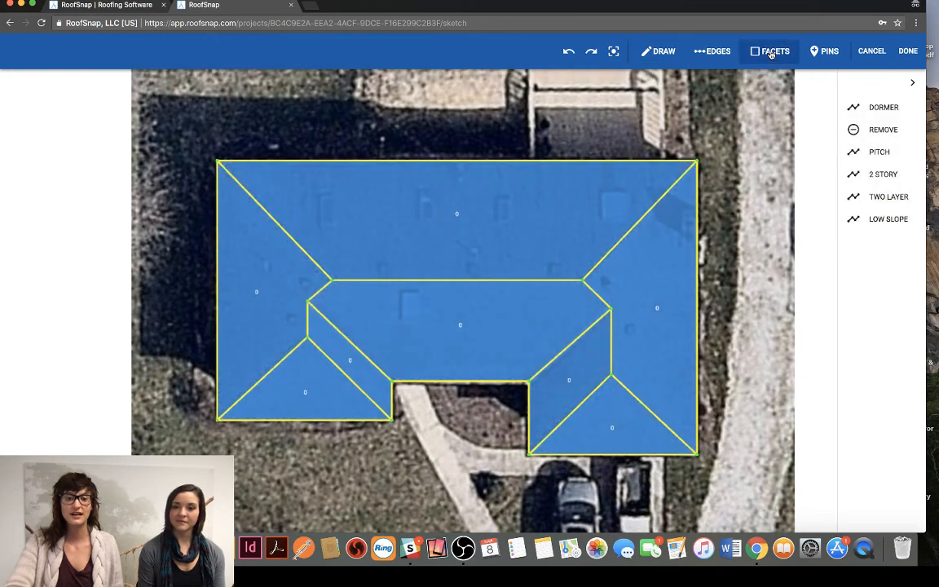